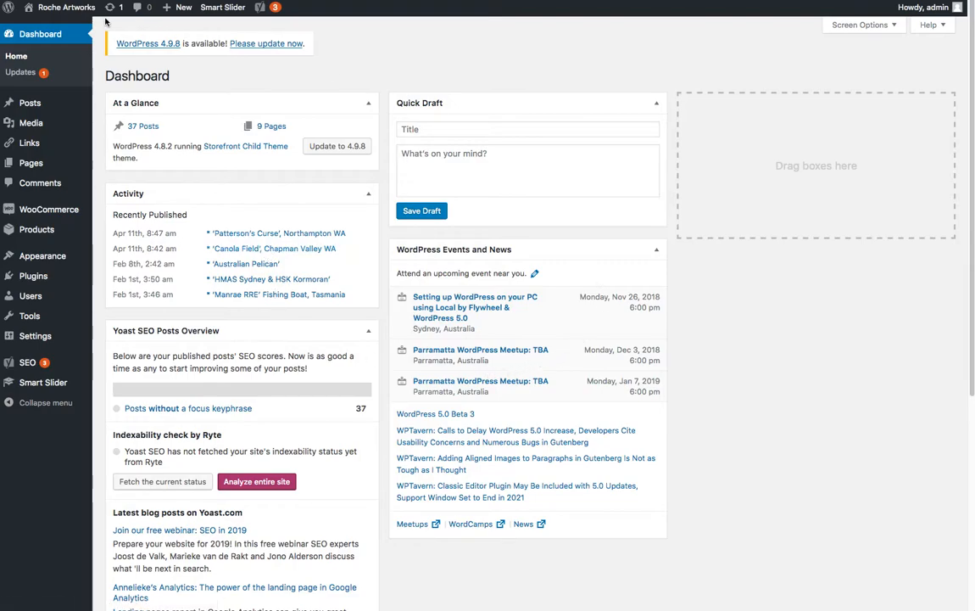
# Step: Open the live Roche Artworks site and examine its home page from header navigation to footer boxes
pyautogui.moveTo(68, 8)
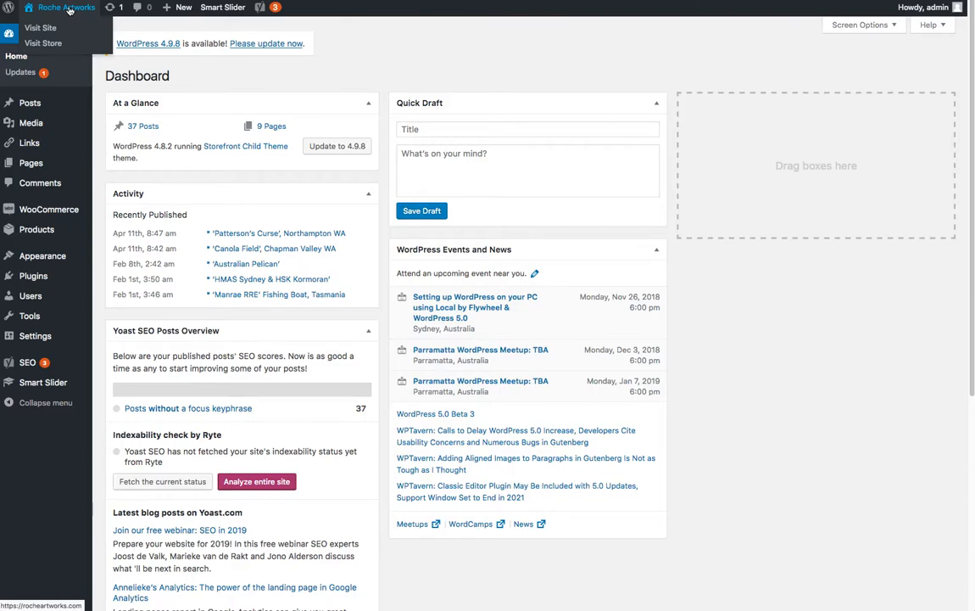
pyautogui.click(67, 8)
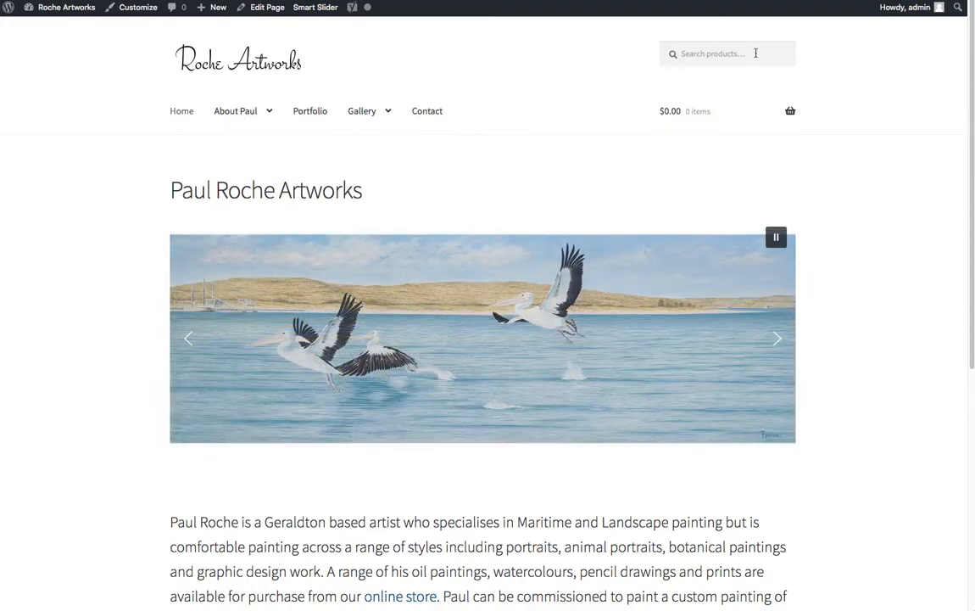
pyautogui.scroll(-2, 144, 242)
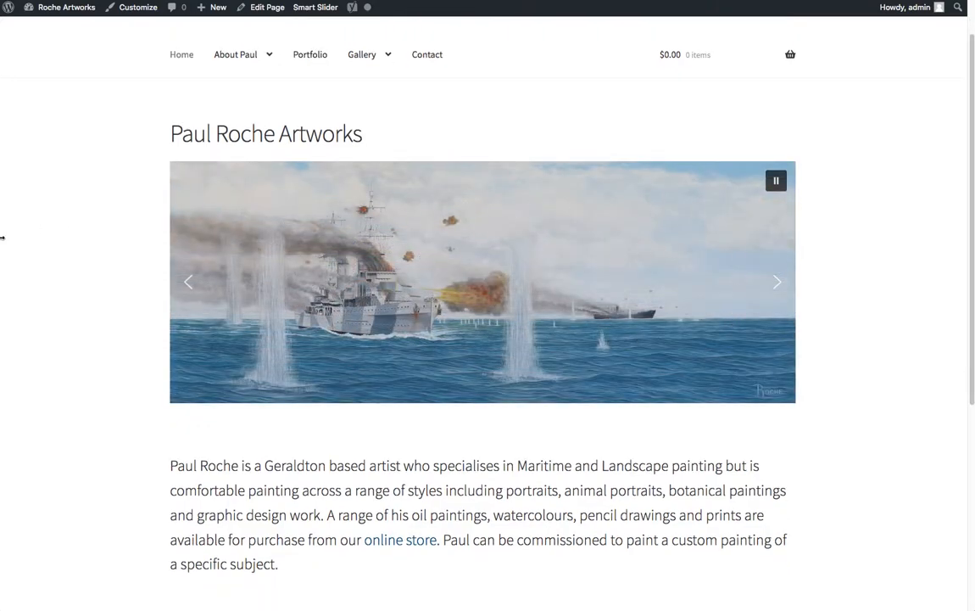
pyautogui.scroll(-8, 37, 231)
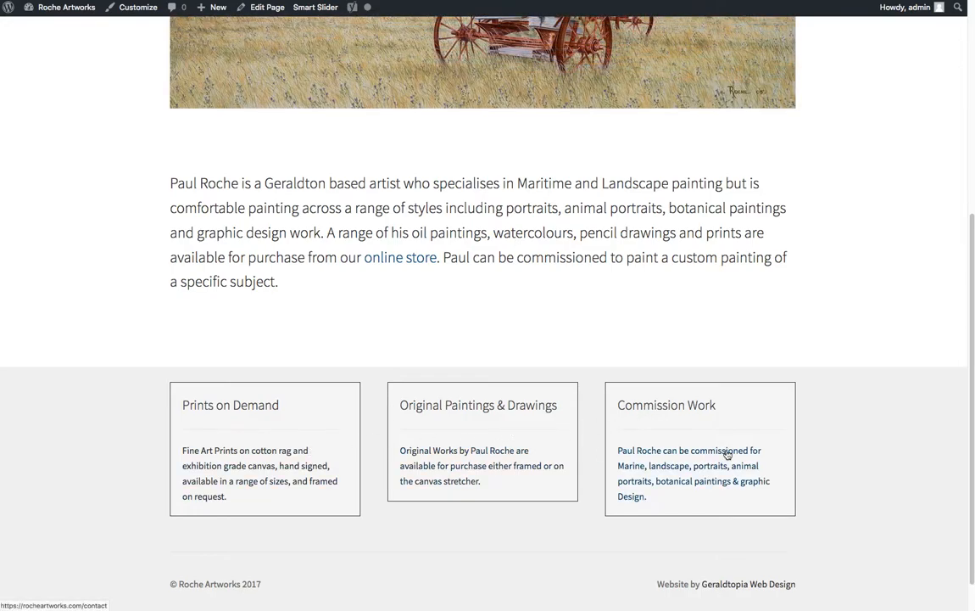
pyautogui.scroll(5, 71, 304)
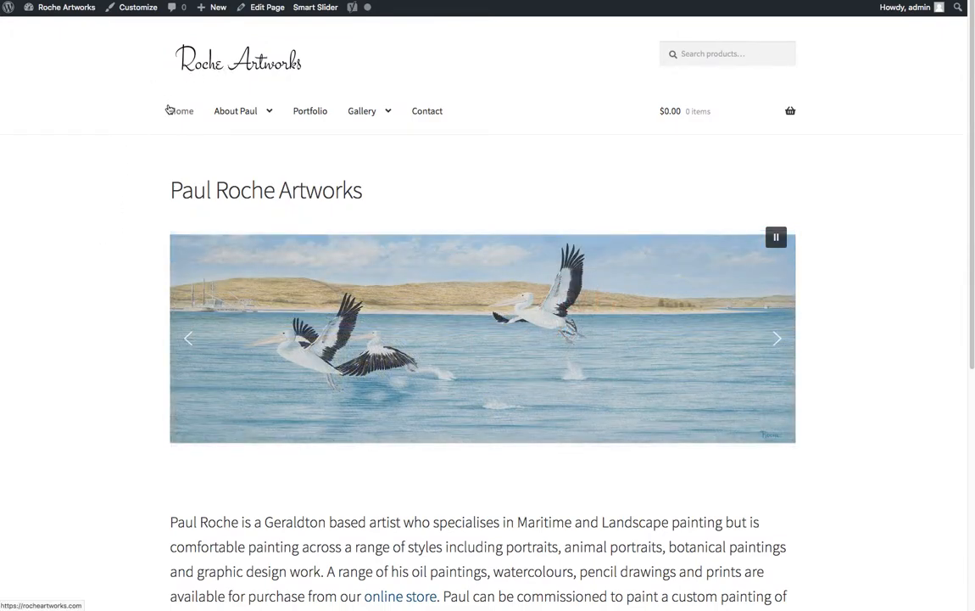
pyautogui.moveTo(354, 116)
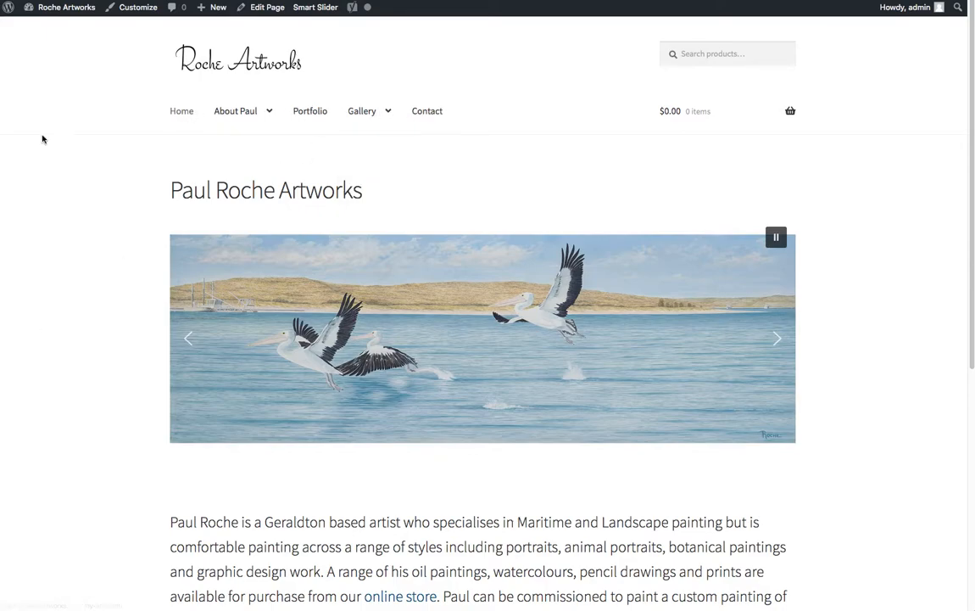
# Step: Try moving Gallery and its sub items beneath Contact in the Main menu, and return to the live site without saving
pyautogui.moveTo(81, 8)
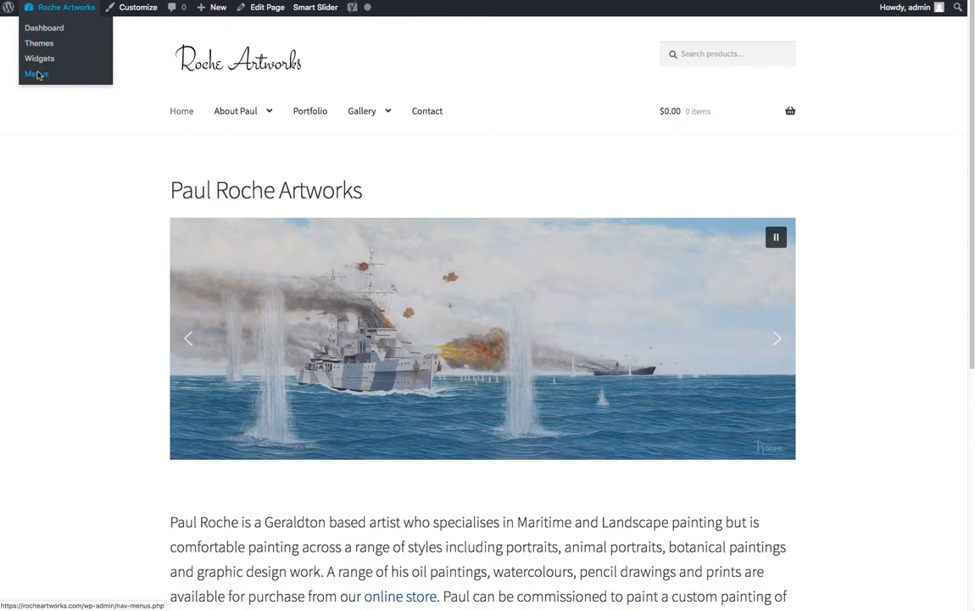
pyautogui.click(37, 75)
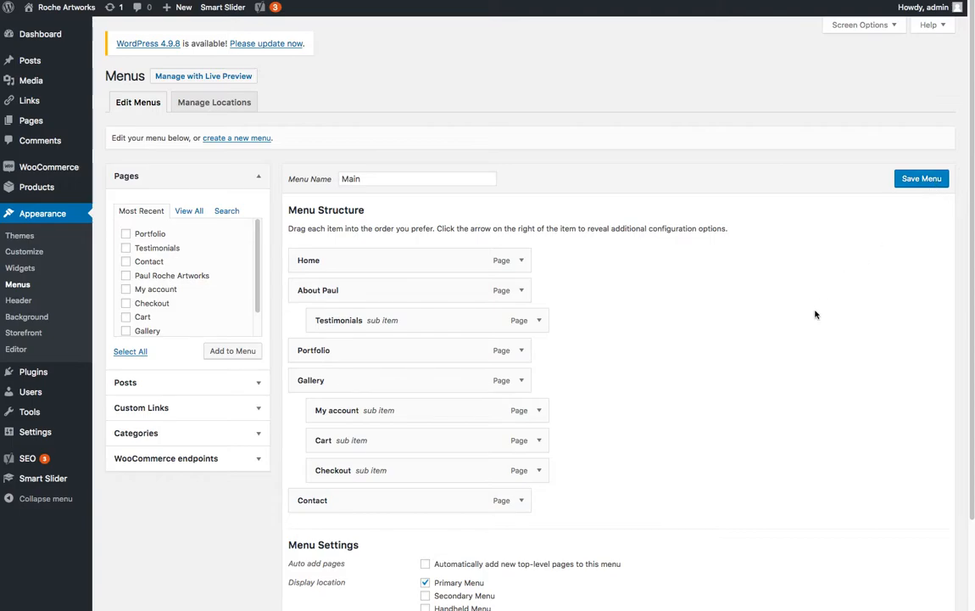
pyautogui.moveTo(405, 387); pyautogui.dragTo(408, 435)
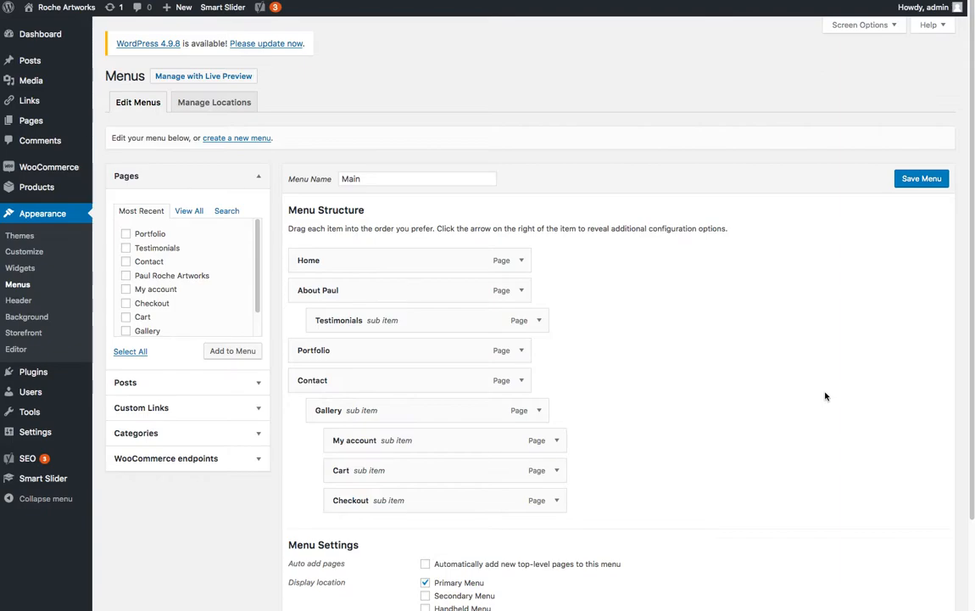
pyautogui.click(63, 9)
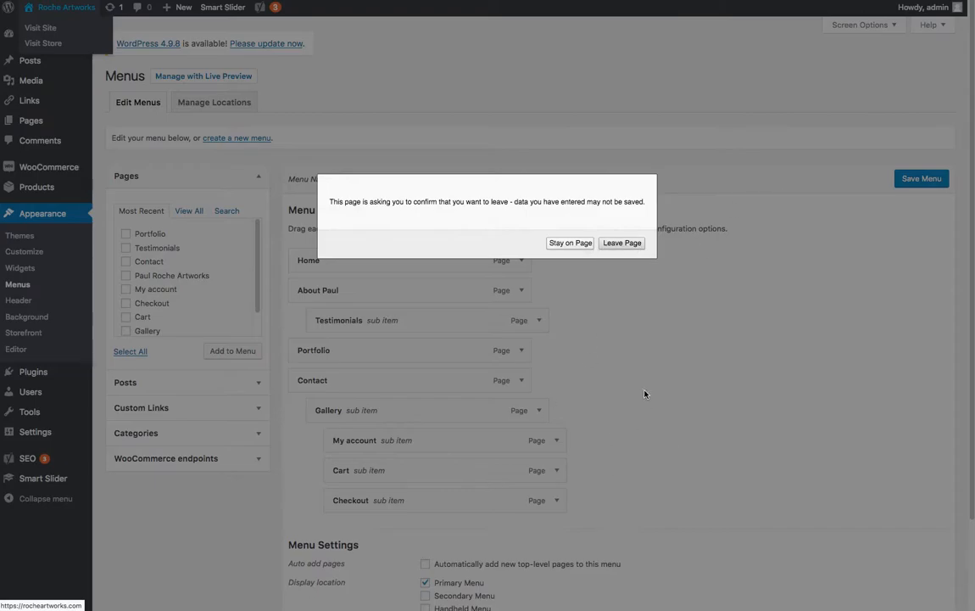
pyautogui.click(623, 244)
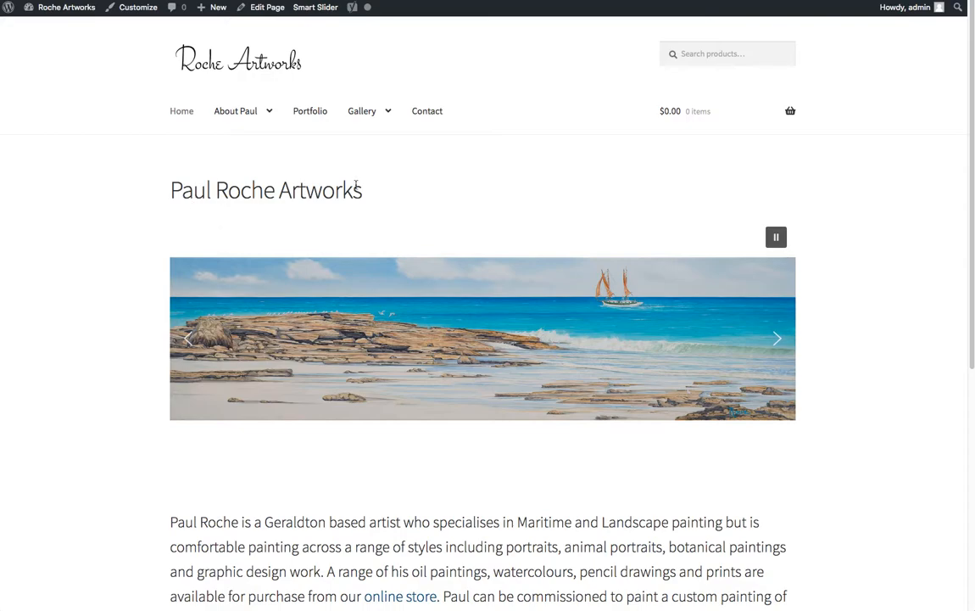
# Step: Review the home page's slider and introductory text, and open the page for editing
pyautogui.scroll(-2, 293, 517)
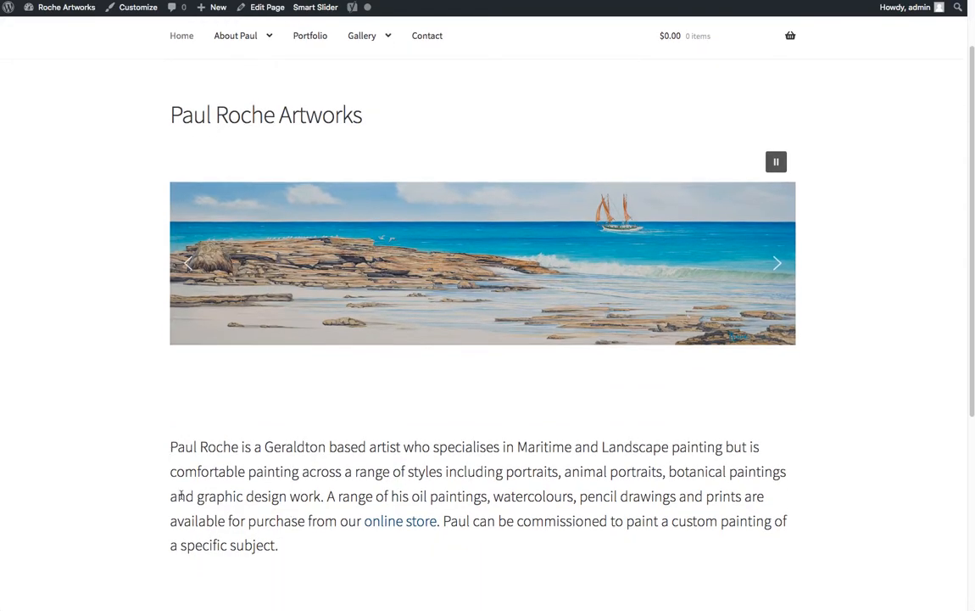
pyautogui.scroll(2, 322, 366)
pyautogui.moveTo(256, 107)
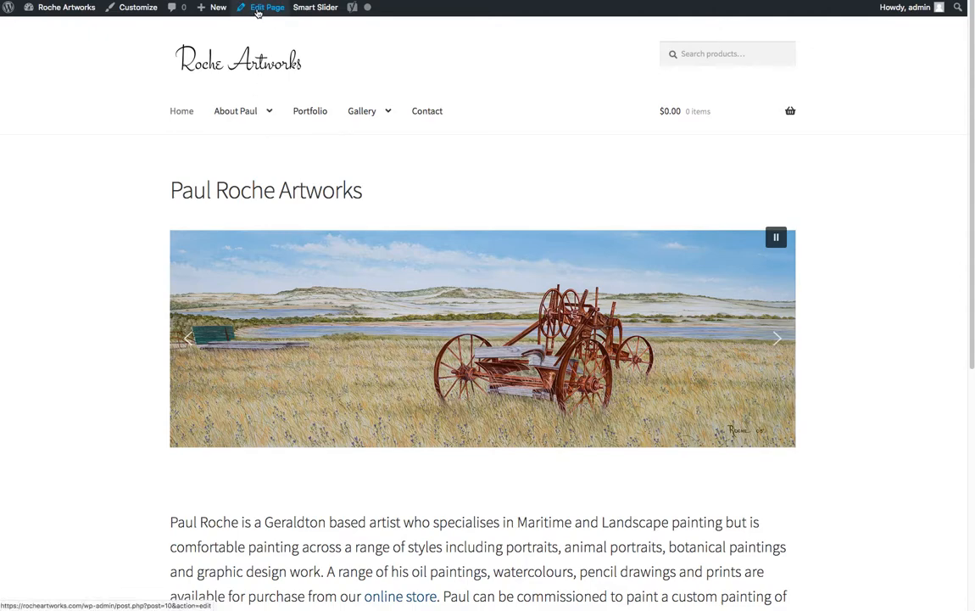
pyautogui.click(258, 11)
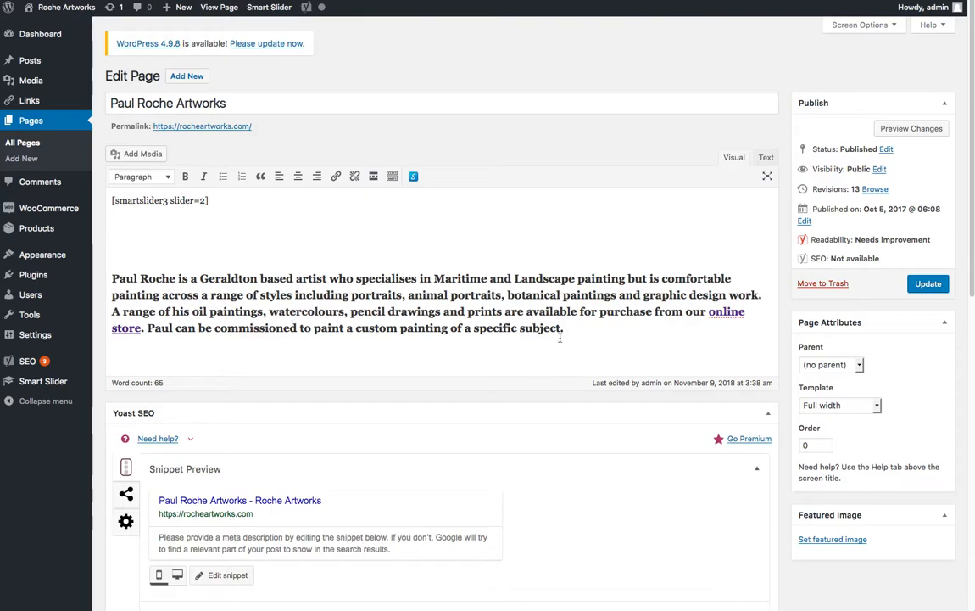
# Step: Try inserting "popop" at the start of the introductory paragraph, and remove it again
pyautogui.click(113, 278)
pyautogui.write('popop')
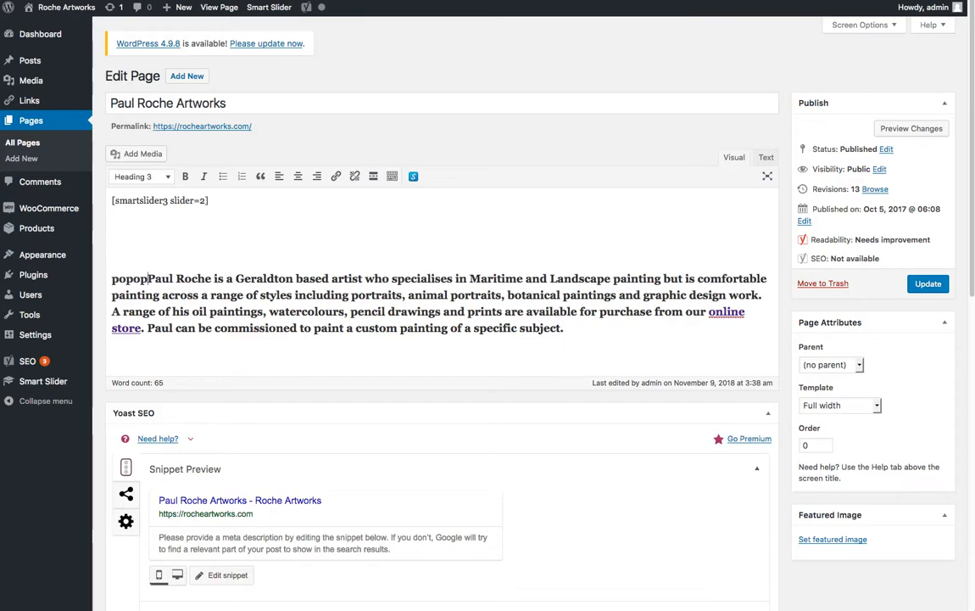
pyautogui.press('BackSpace')
pyautogui.press('BackSpace')
pyautogui.press('BackSpace')
pyautogui.press('BackSpace')
pyautogui.press('BackSpace')
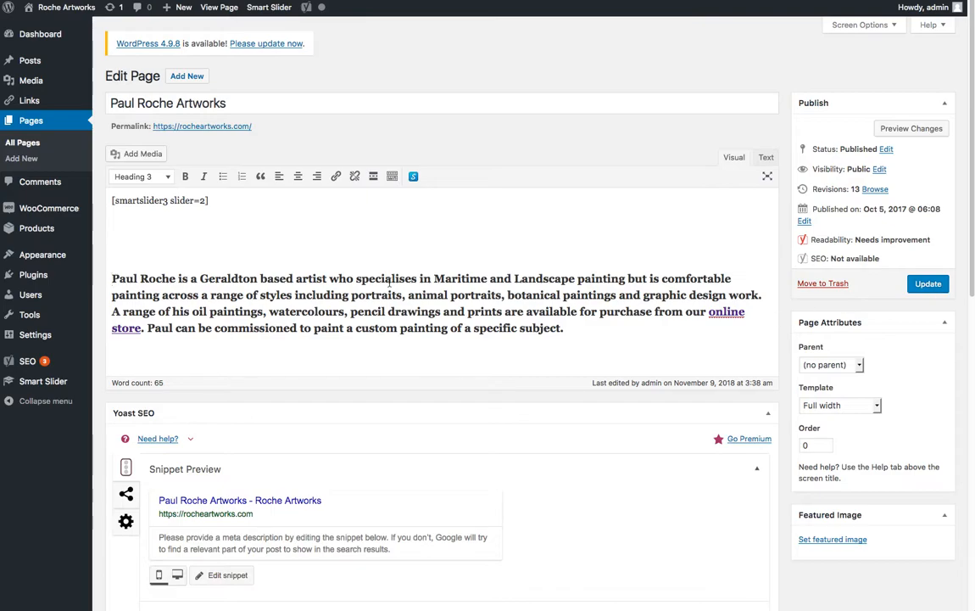
# Step: Check the slider shortcode in the page content and open the Cover Slider for editing in Smart Slider
pyautogui.scroll(-2, 389, 284)
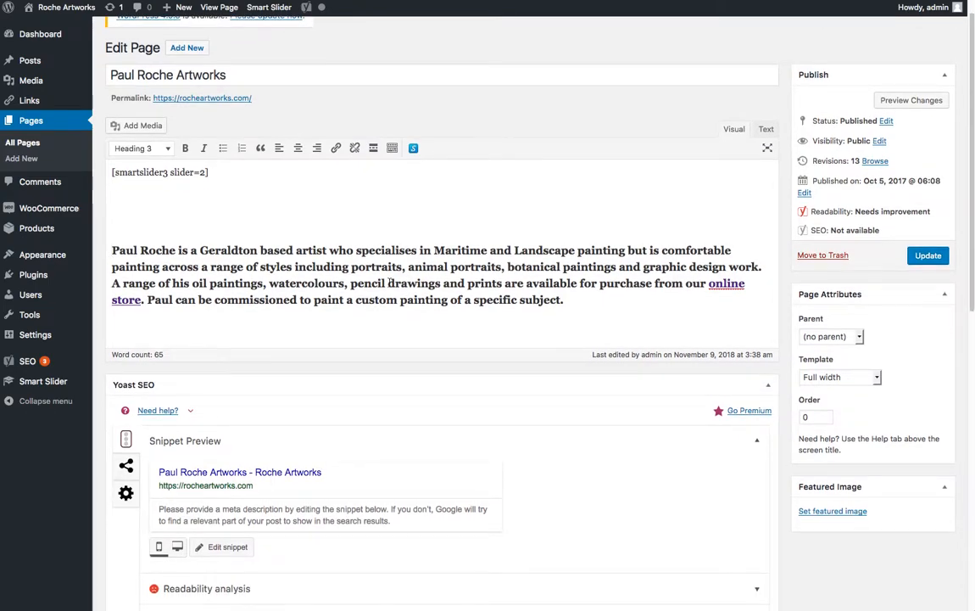
pyautogui.scroll(2, 389, 284)
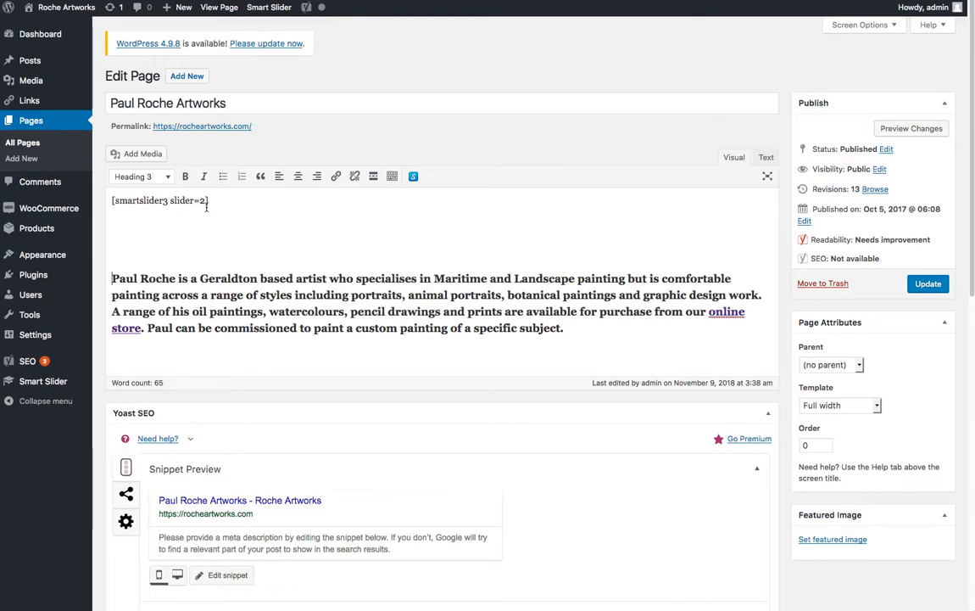
pyautogui.click(111, 203)
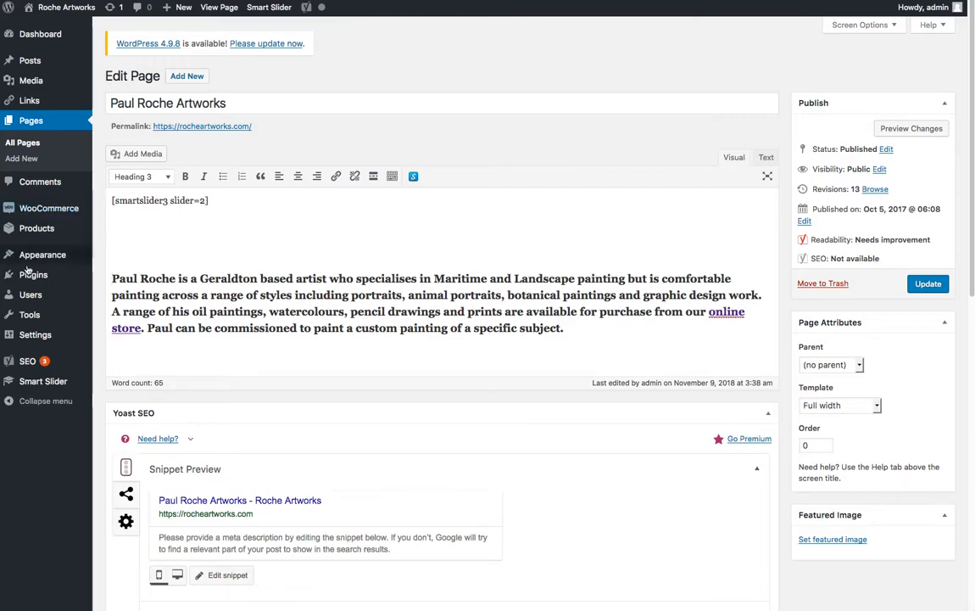
pyautogui.click(49, 383)
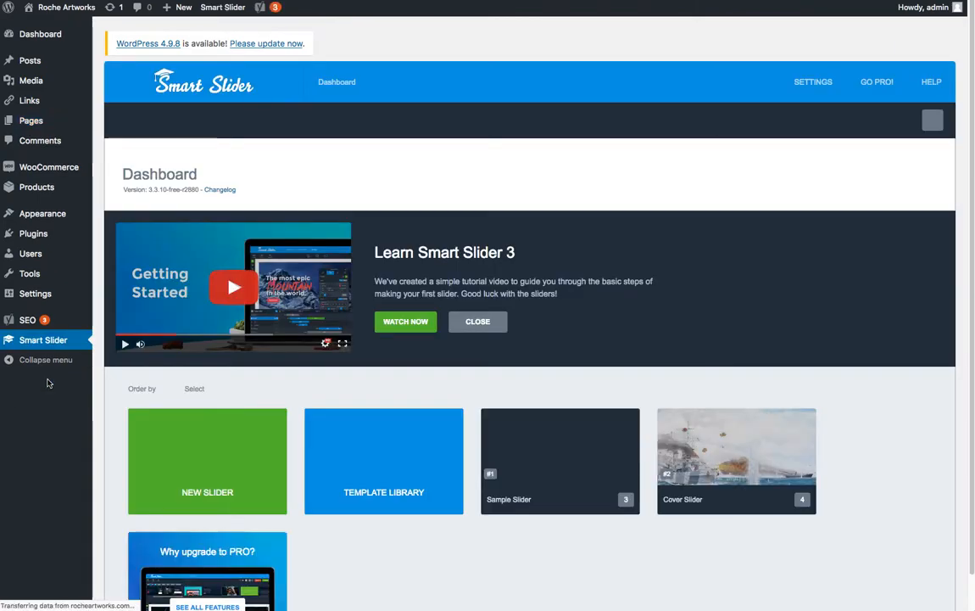
pyautogui.moveTo(731, 448)
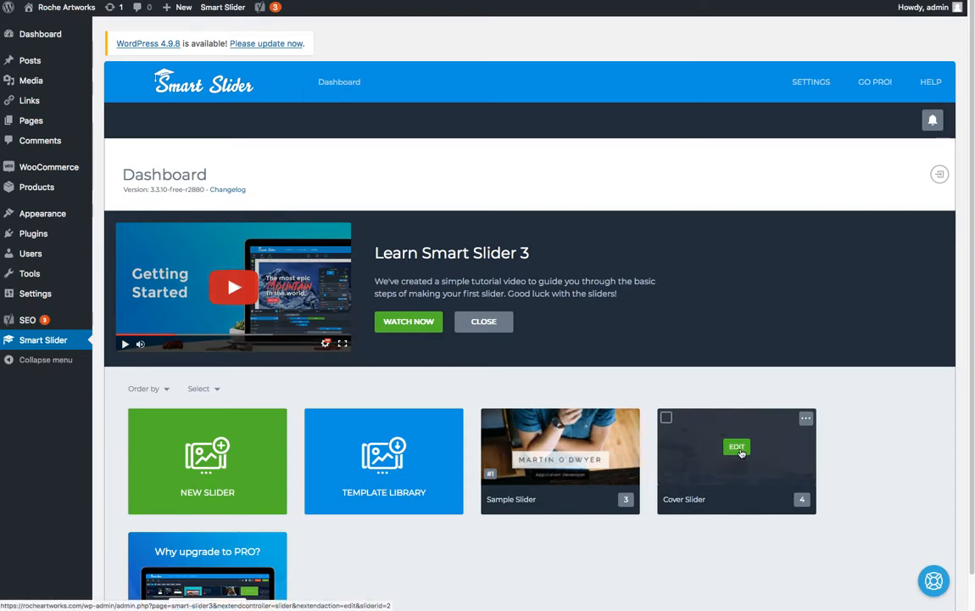
pyautogui.click(740, 452)
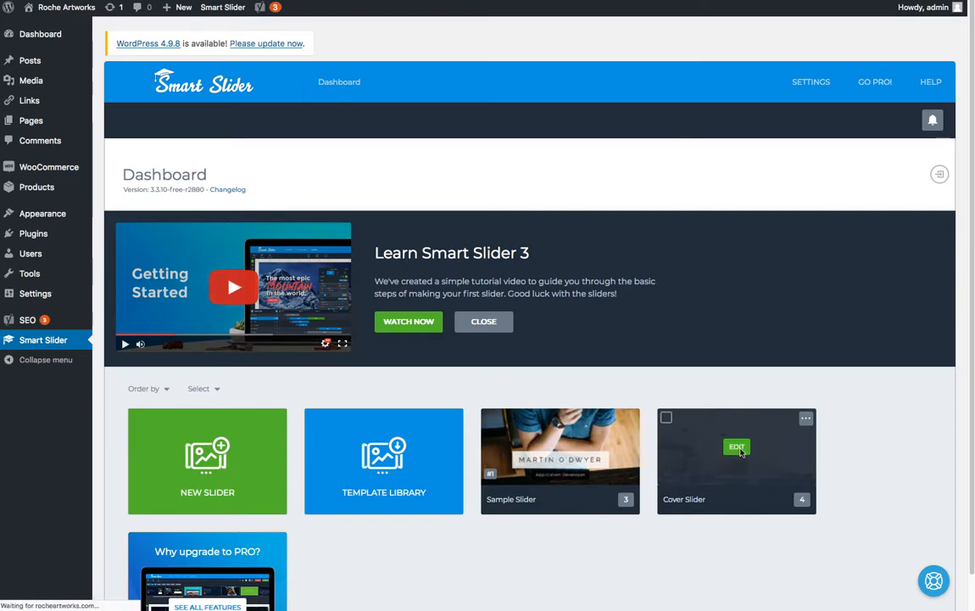
# Step: Examine the Cover Slider's slides, publishing shortcode and arrow settings
pyautogui.scroll(-5, 322, 414)
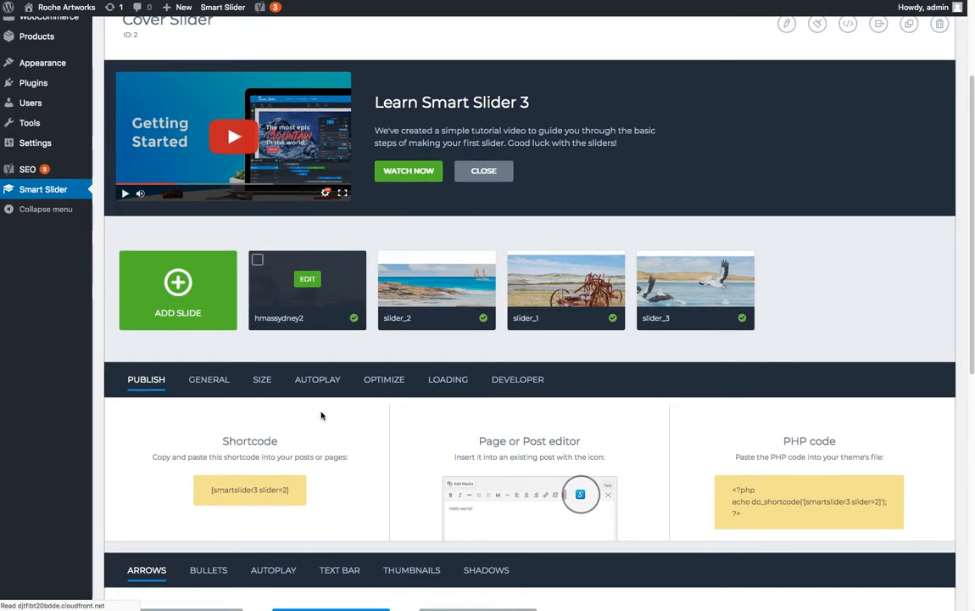
pyautogui.scroll(-2, 322, 414)
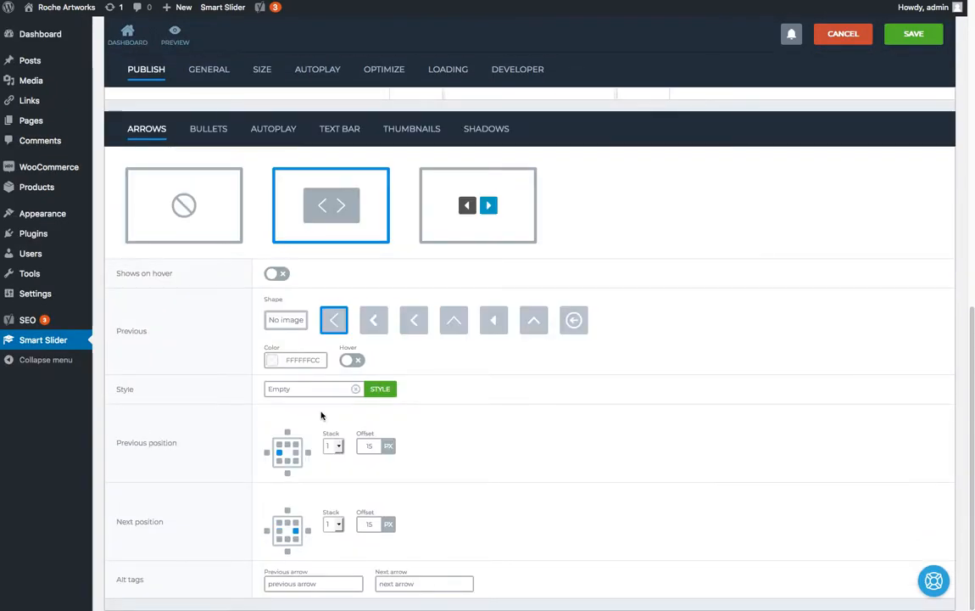
pyautogui.scroll(3, 322, 414)
pyautogui.scroll(3, 322, 415)
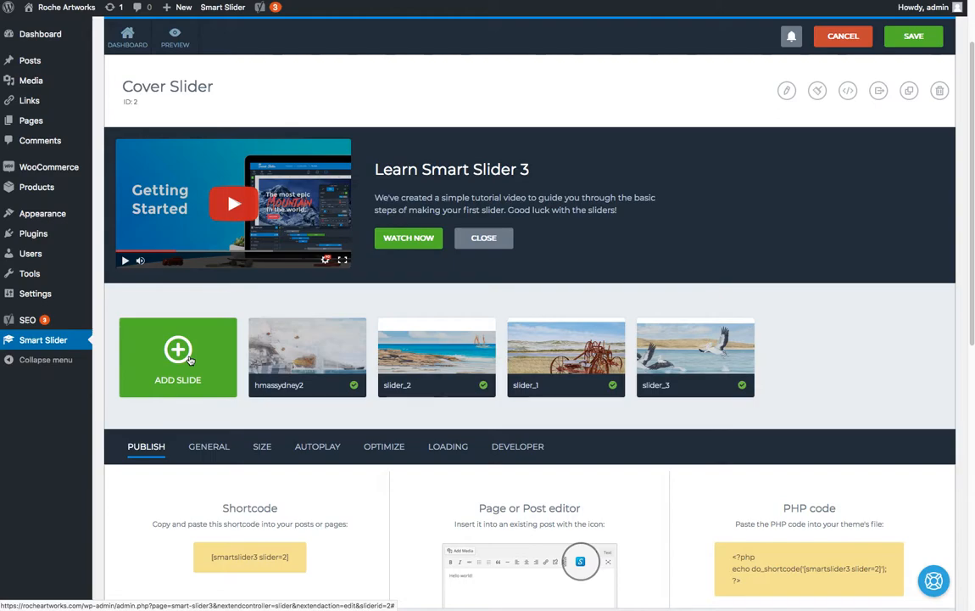
pyautogui.scroll(-3, 190, 361)
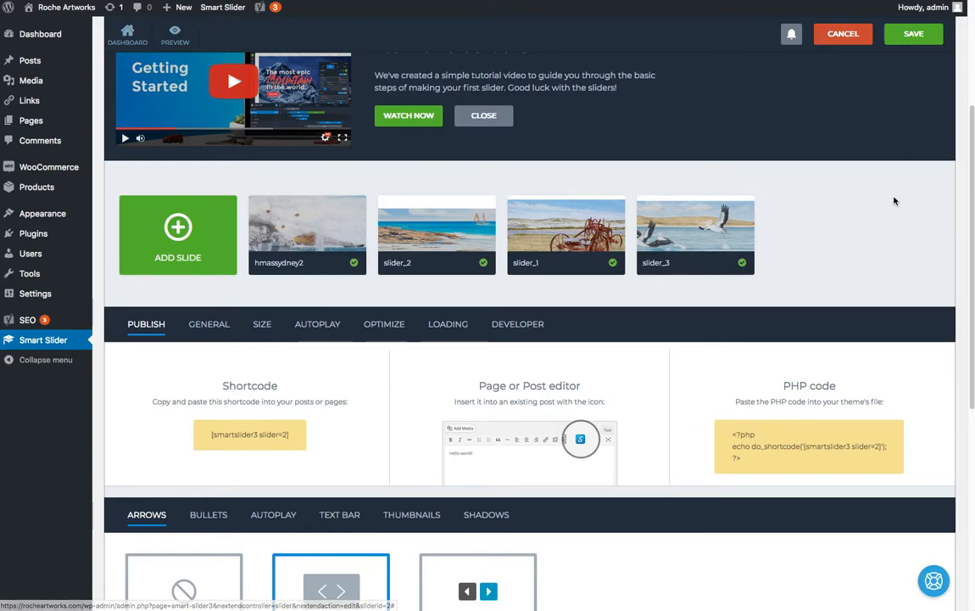
pyautogui.scroll(-2, 892, 201)
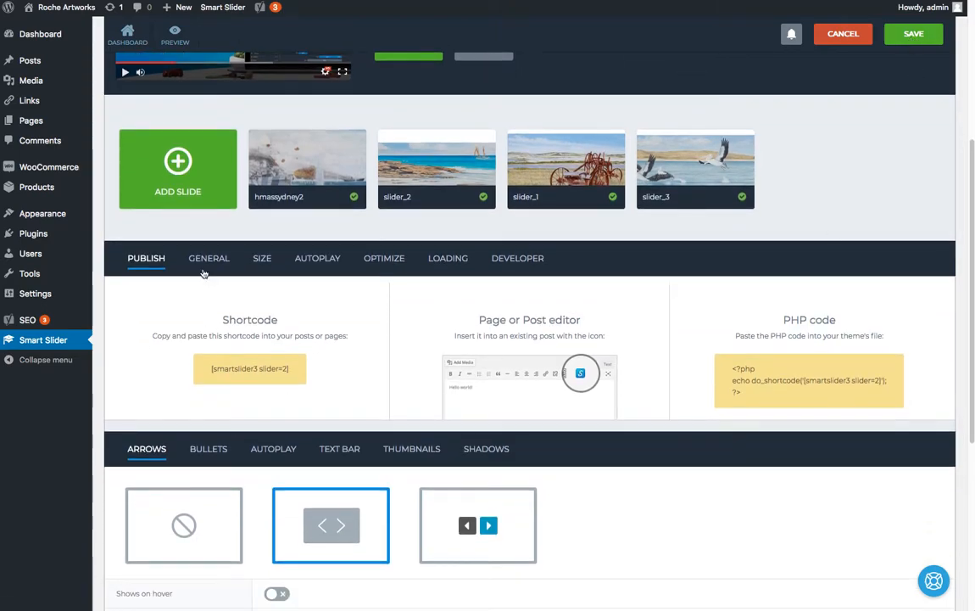
# Step: Examine the Cover Slider's size and responsive mode settings, and return to the live home page
pyautogui.click(262, 260)
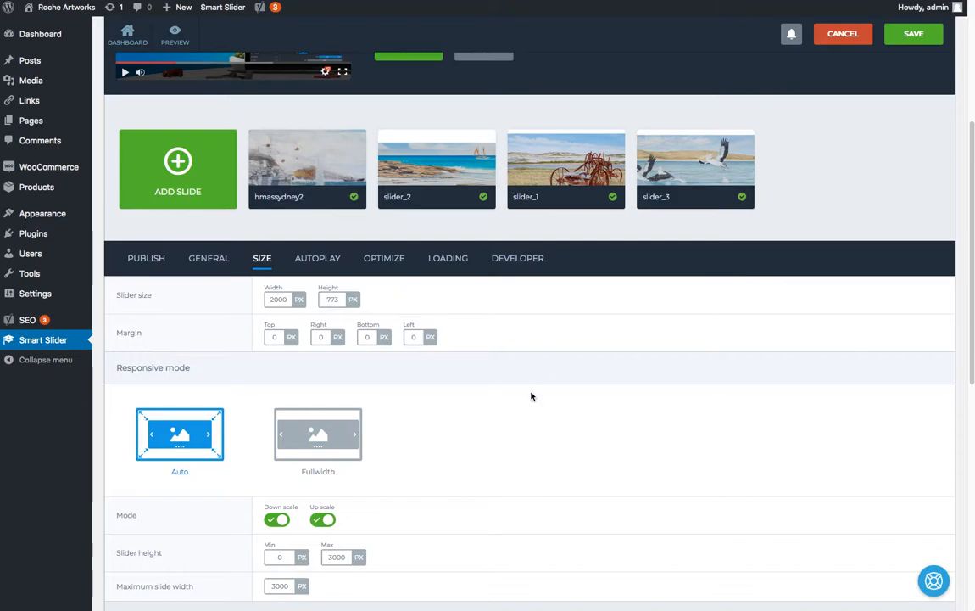
pyautogui.scroll(-2, 531, 396)
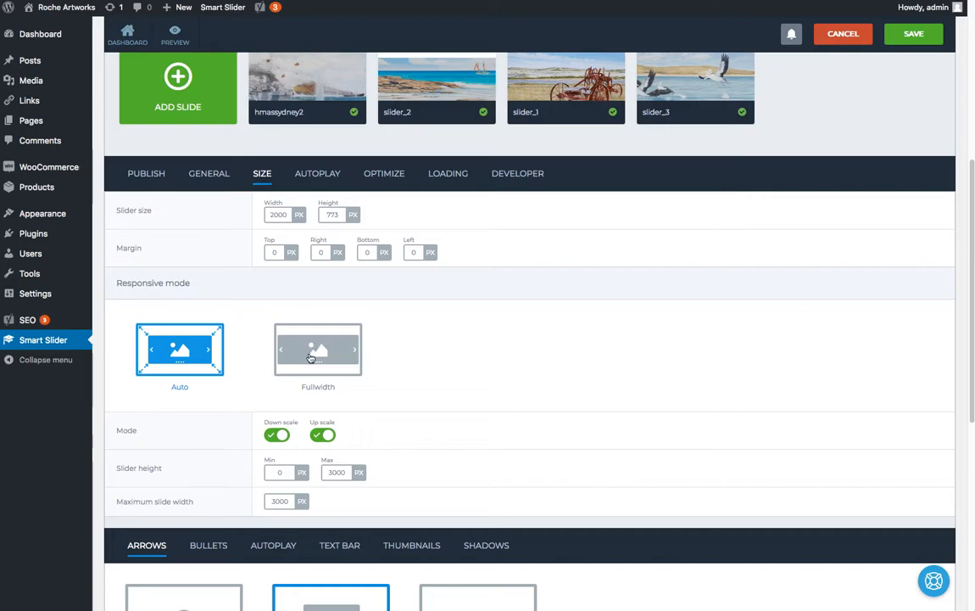
pyautogui.scroll(-4, 483, 376)
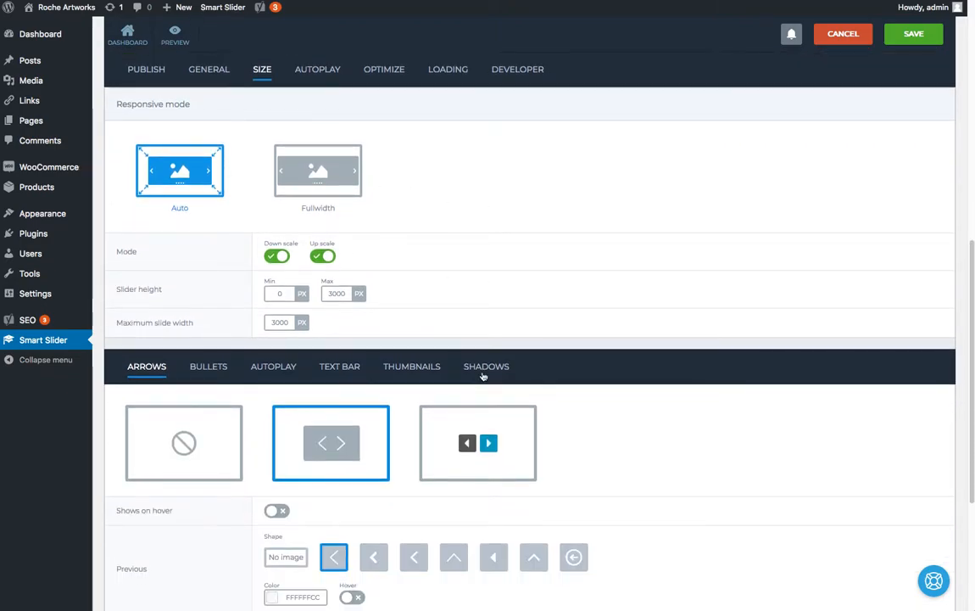
pyautogui.scroll(10, 483, 375)
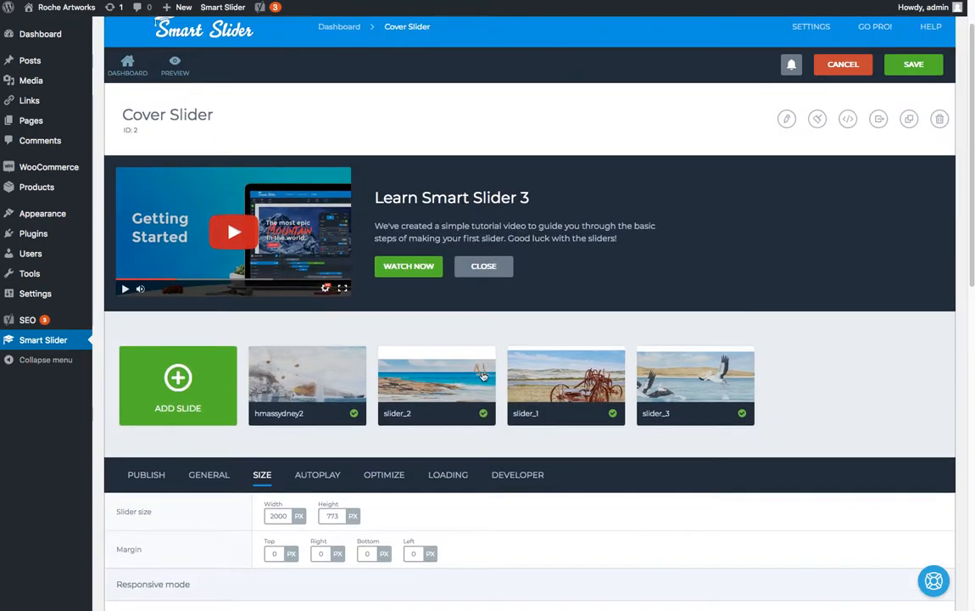
pyautogui.moveTo(483, 375)
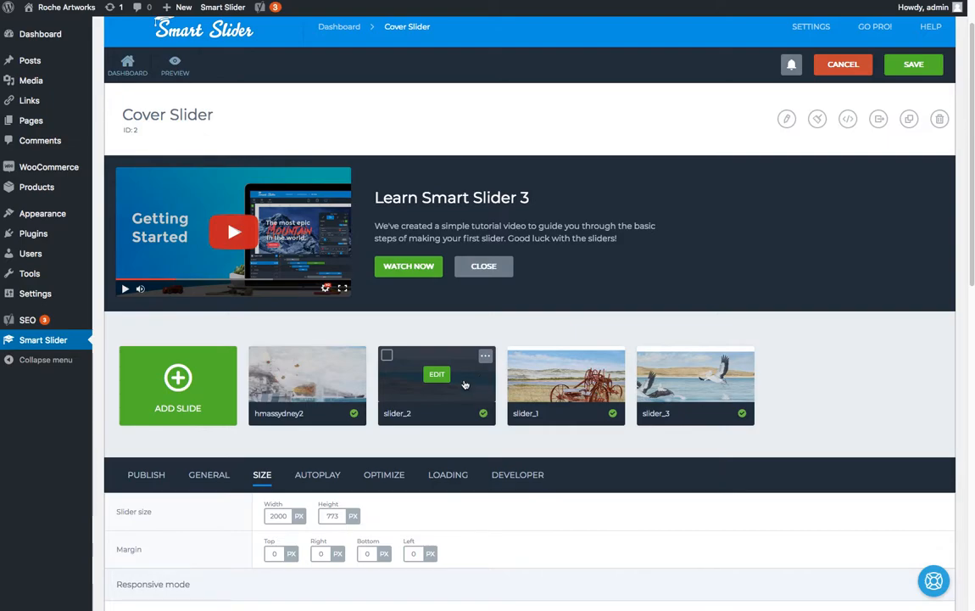
pyautogui.scroll(2, 472, 124)
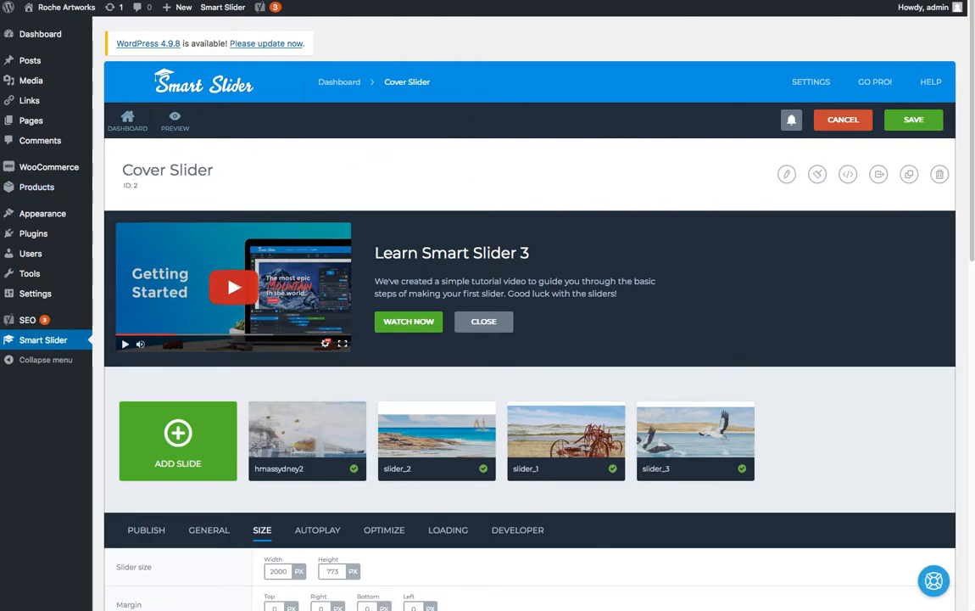
pyautogui.moveTo(58, 10)
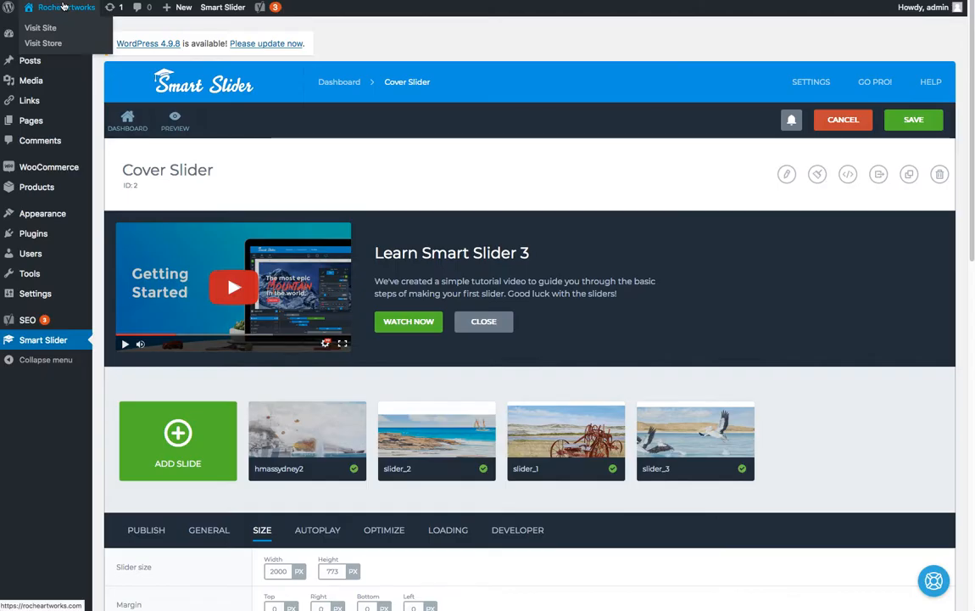
pyautogui.click(64, 7)
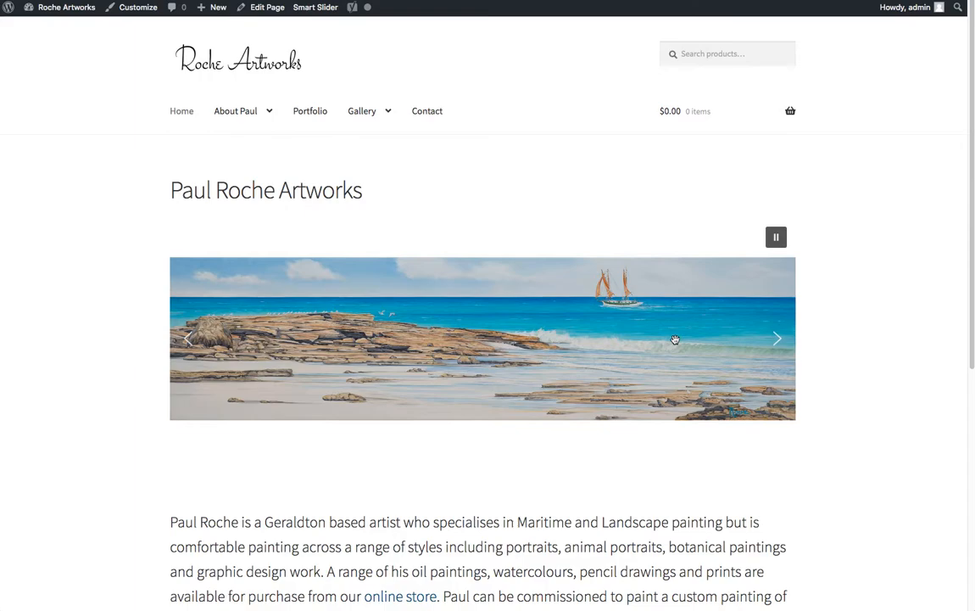
# Step: Review the home page down to its footer boxes, and open Footer Column 1's Prints on Demand widget in the site's widget settings
pyautogui.scroll(-5, 227, 384)
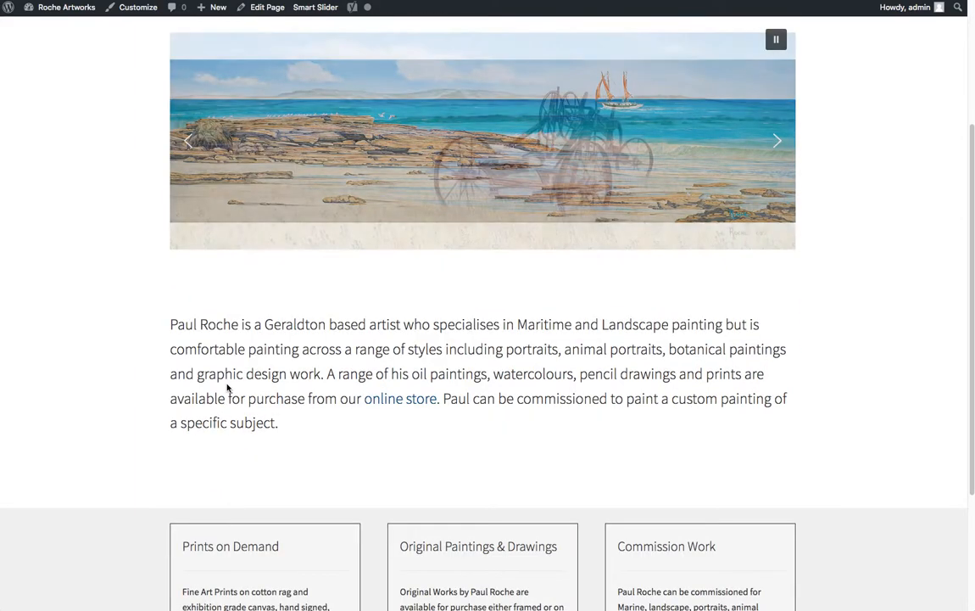
pyautogui.scroll(-3, 226, 386)
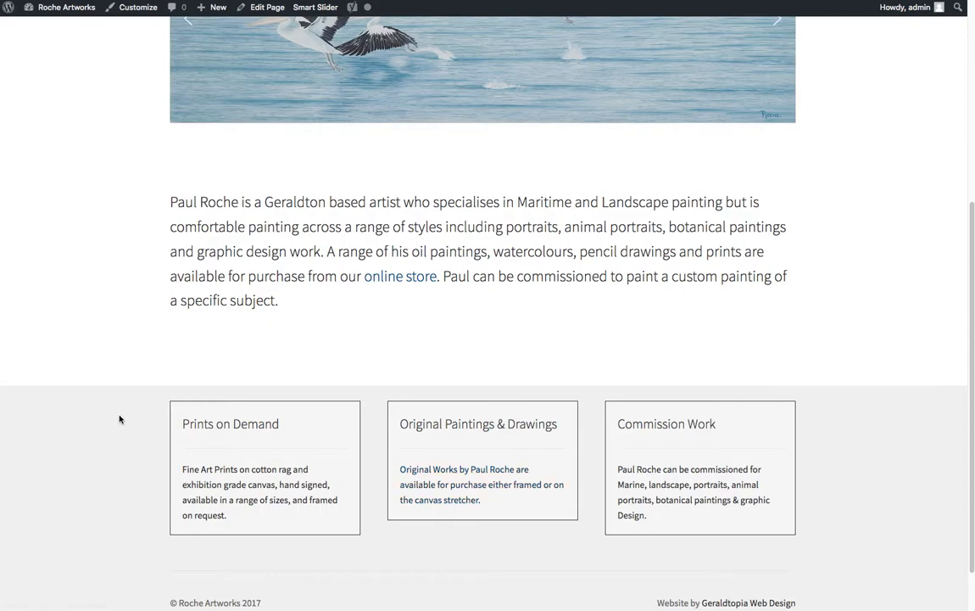
pyautogui.scroll(5, 119, 419)
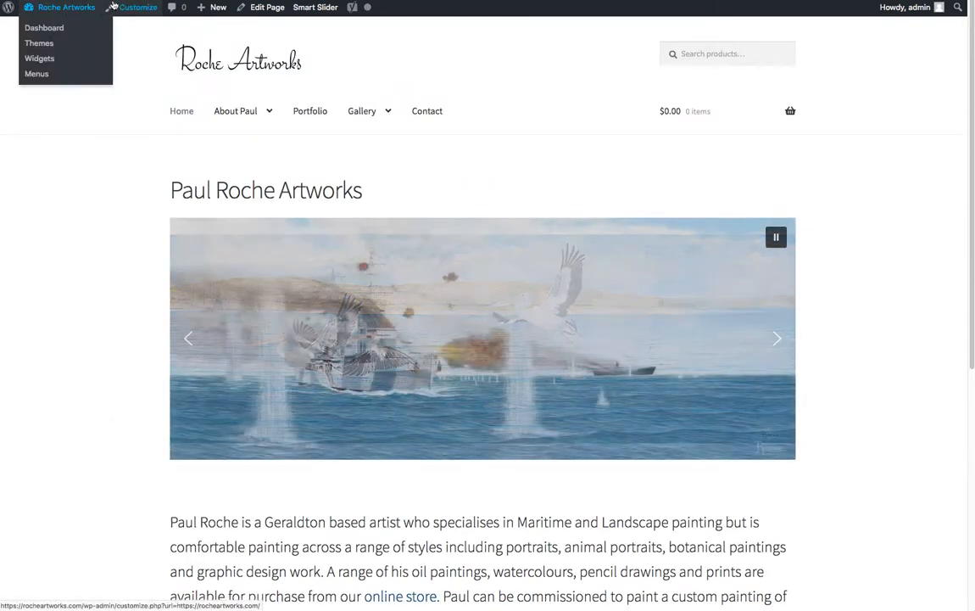
pyautogui.moveTo(67, 8)
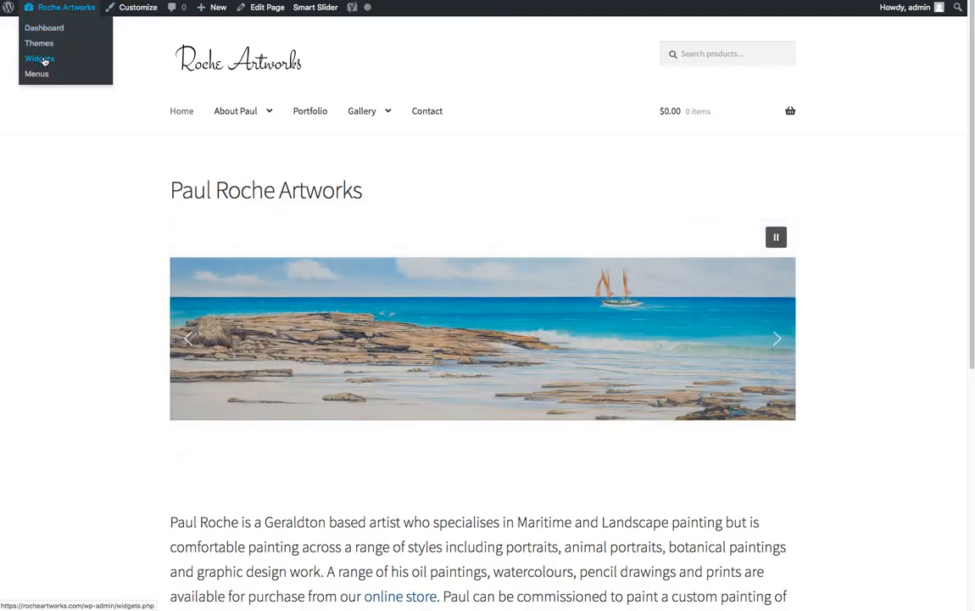
pyautogui.click(42, 59)
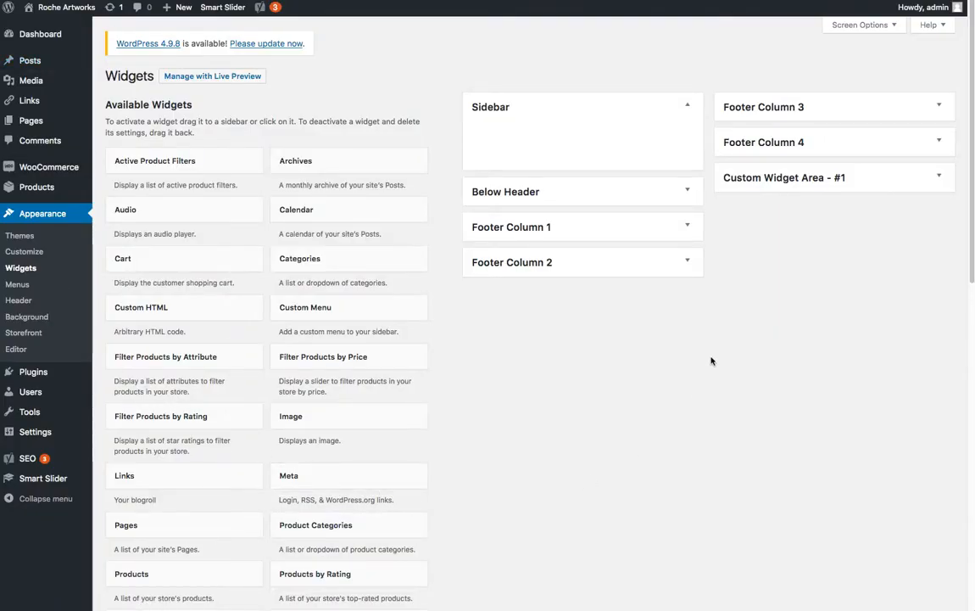
pyautogui.click(690, 226)
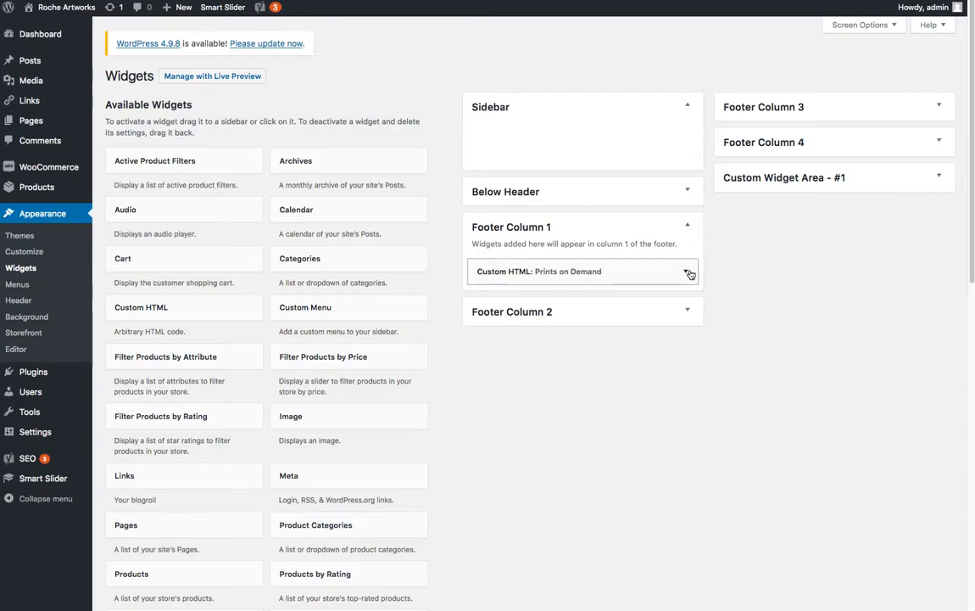
pyautogui.click(687, 272)
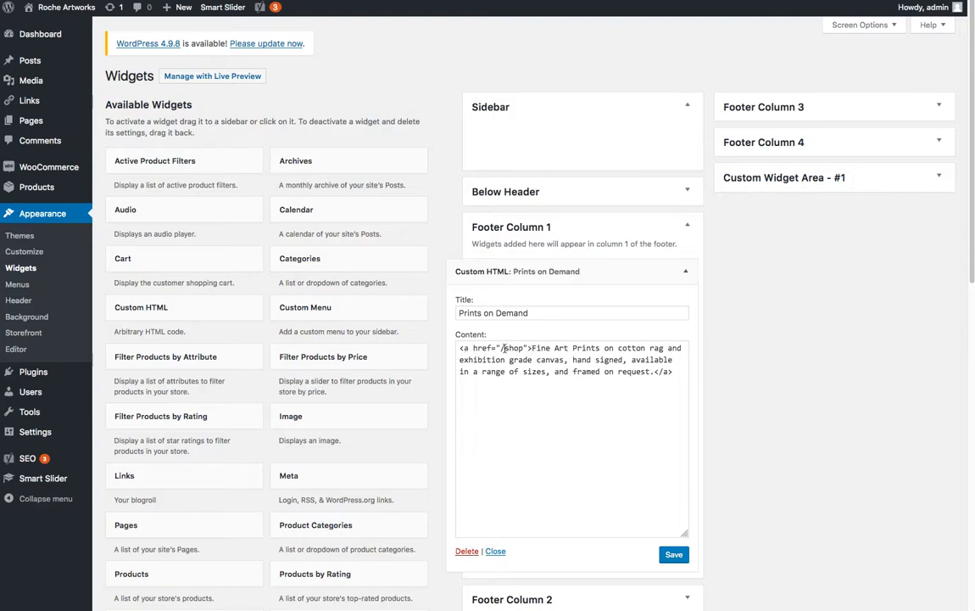
# Step: Try deleting the last characters of the "/shop" link in the Prints on Demand widget's HTML content, and undo the deletion
pyautogui.moveTo(528, 348); pyautogui.dragTo(515, 348)
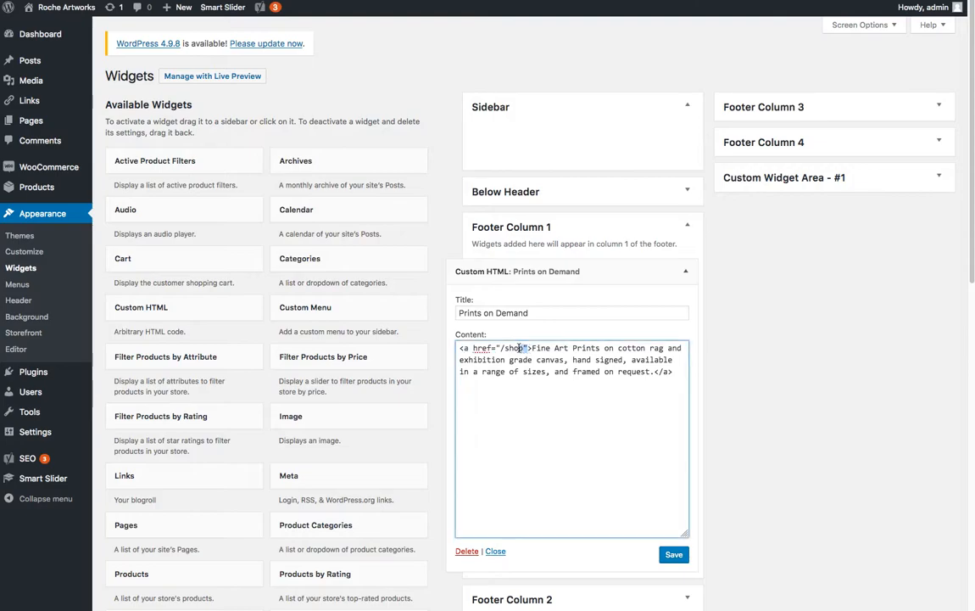
pyautogui.press('BackSpace')
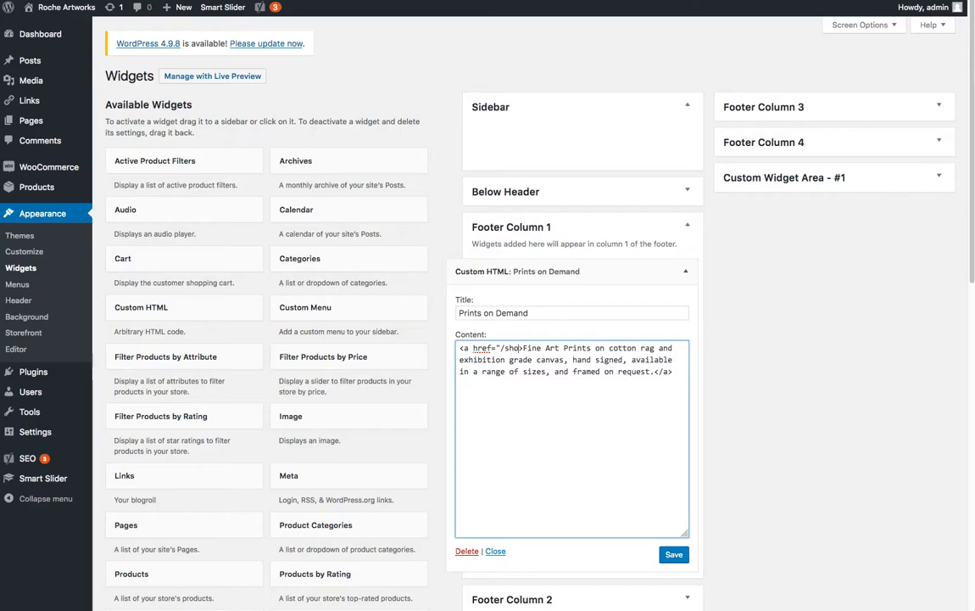
pyautogui.hotkey('ctrl', 'z')
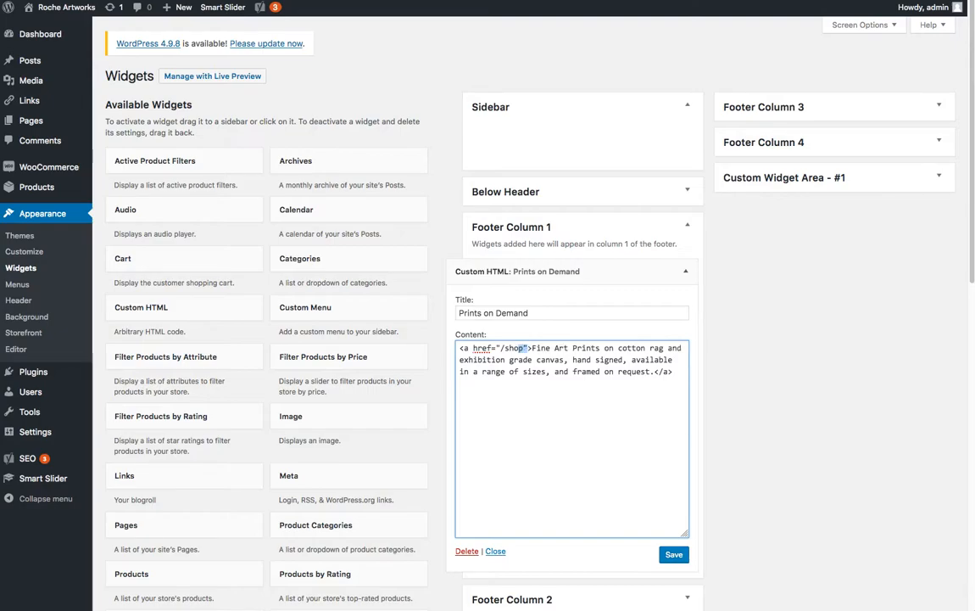
pyautogui.click(596, 405)
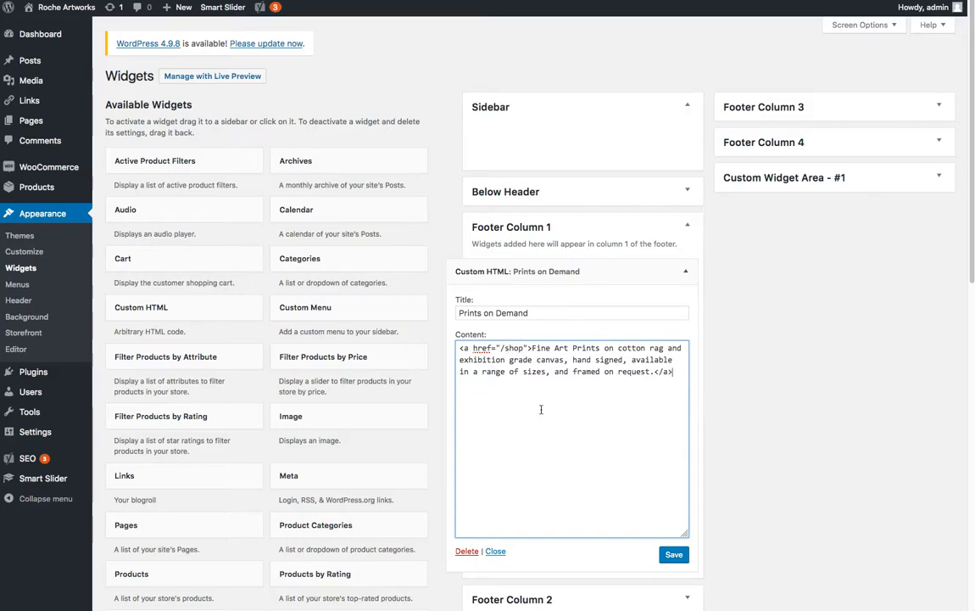
# Step: Collapse the Prints on Demand widget and check the contents of the Below Header widget area
pyautogui.click(687, 274)
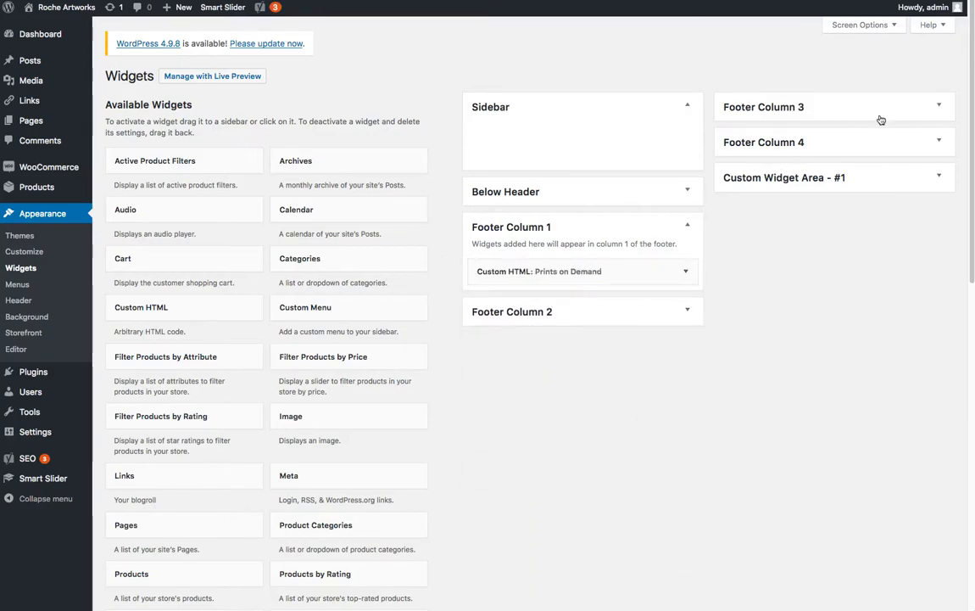
pyautogui.click(685, 192)
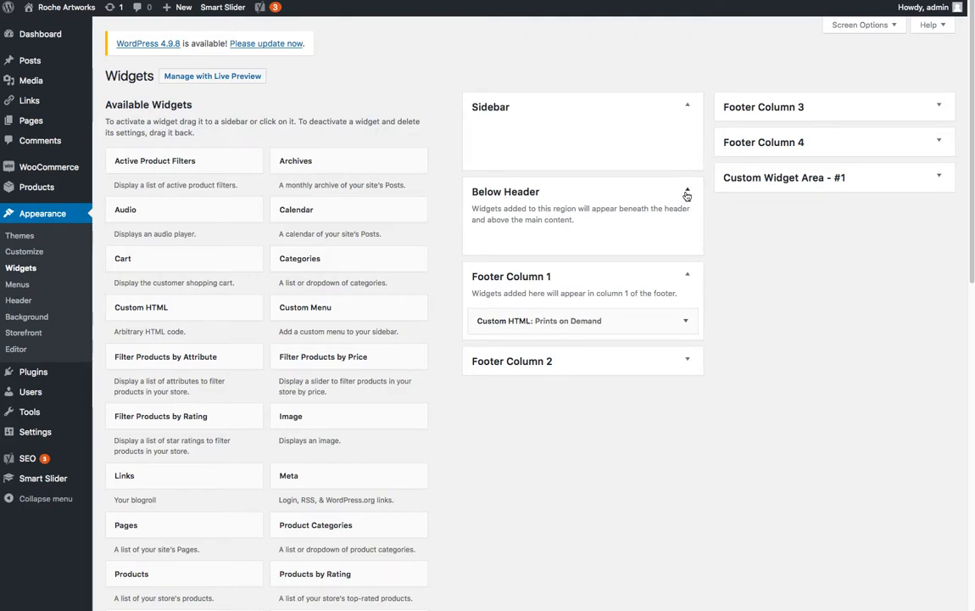
pyautogui.click(687, 194)
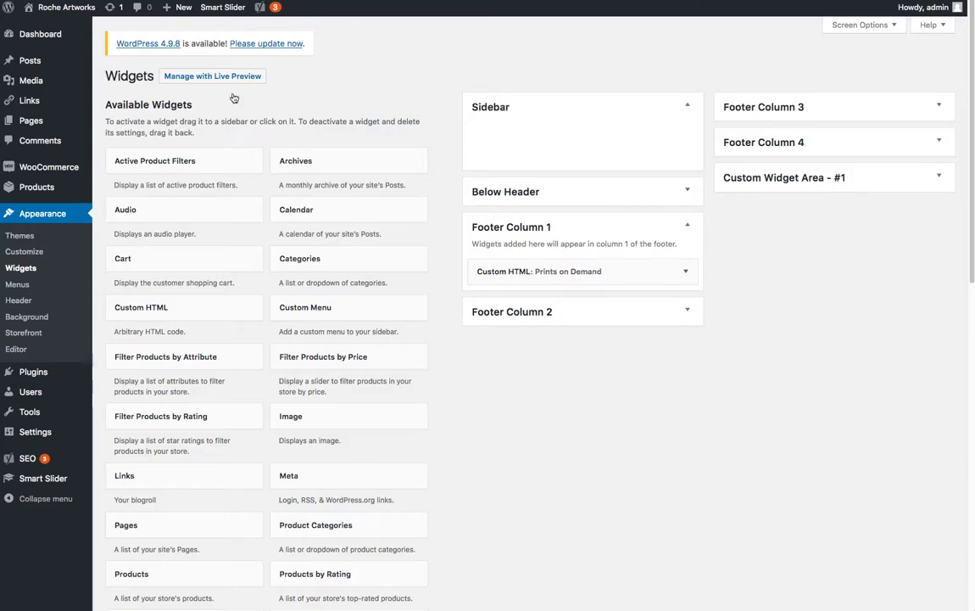
# Step: Return to the live home page and look over its content from the slider down to the footer boxes
pyautogui.click(45, 8)
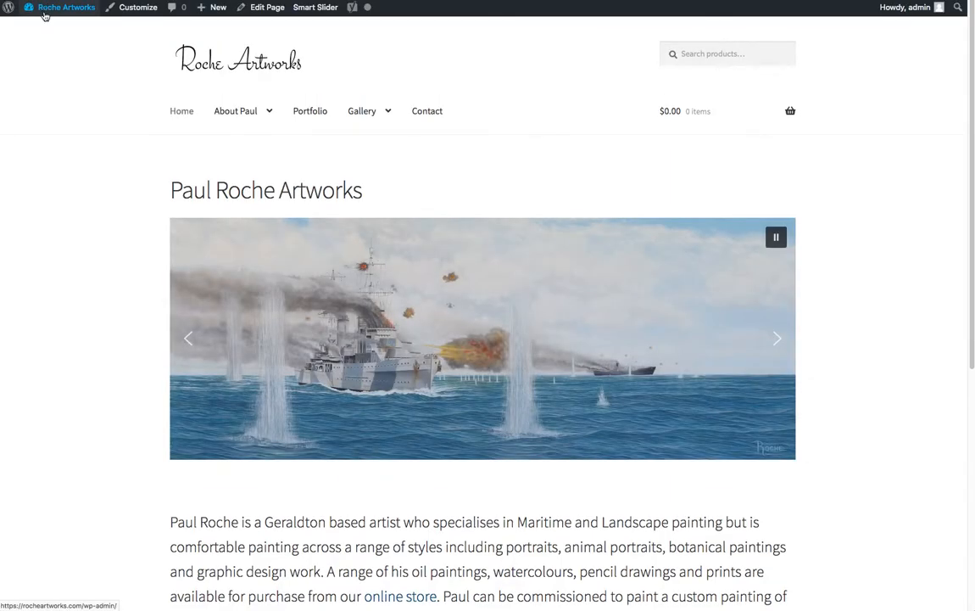
pyautogui.scroll(-4, 48, 234)
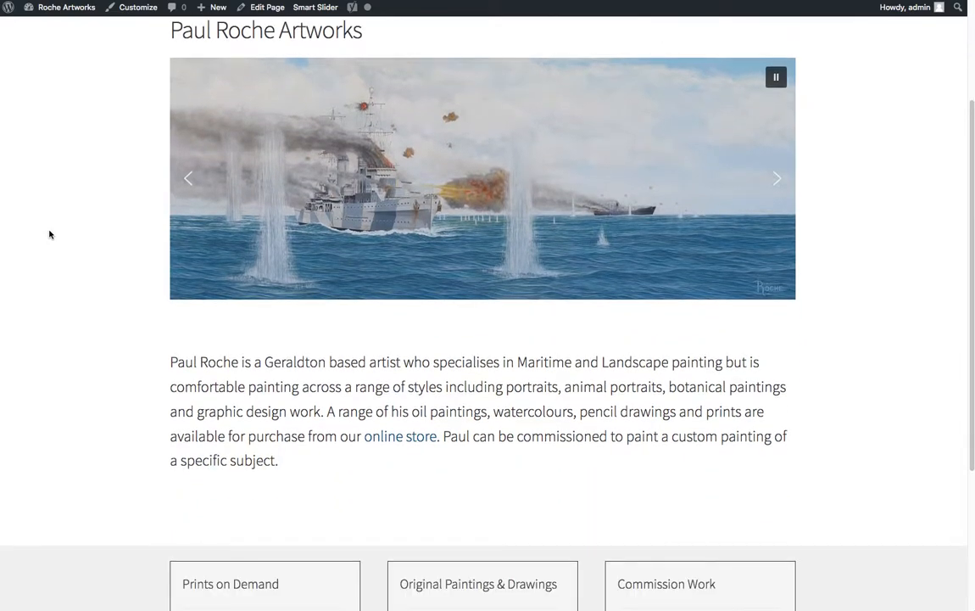
pyautogui.scroll(-5, 48, 234)
pyautogui.scroll(10, 48, 233)
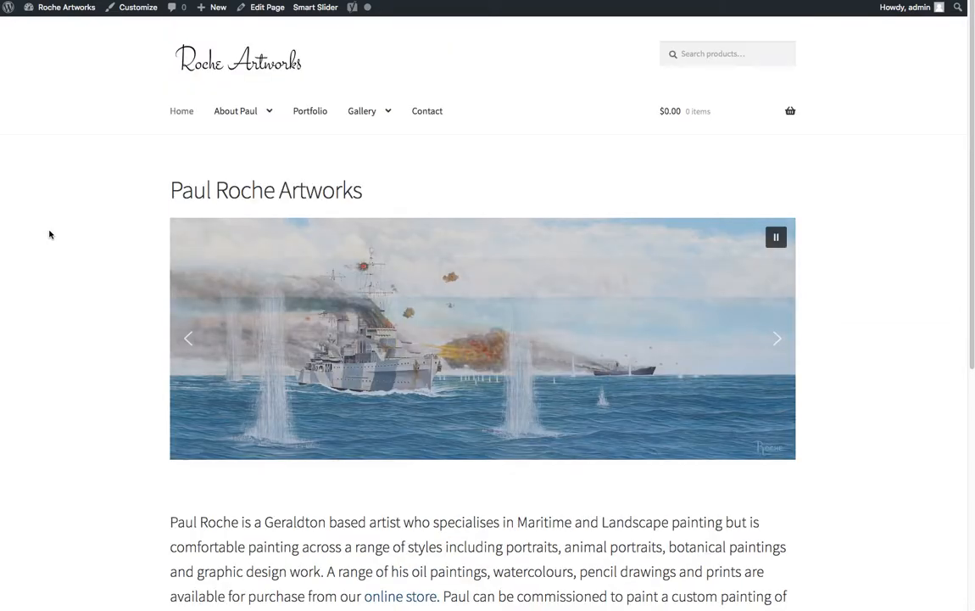